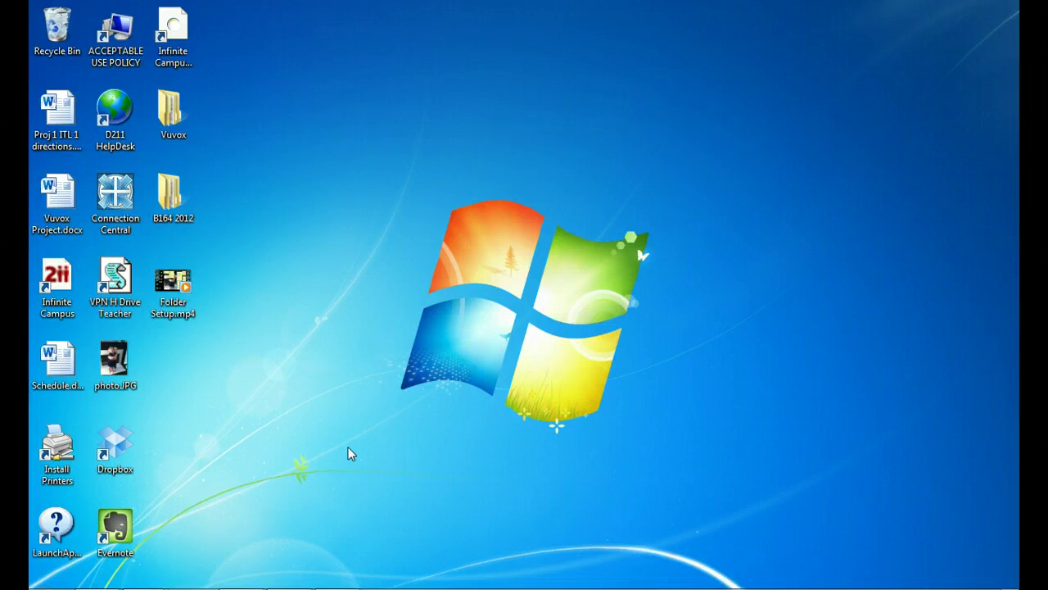
- Launch Any Video Converter from the list of all installed programs
click(190, 505)
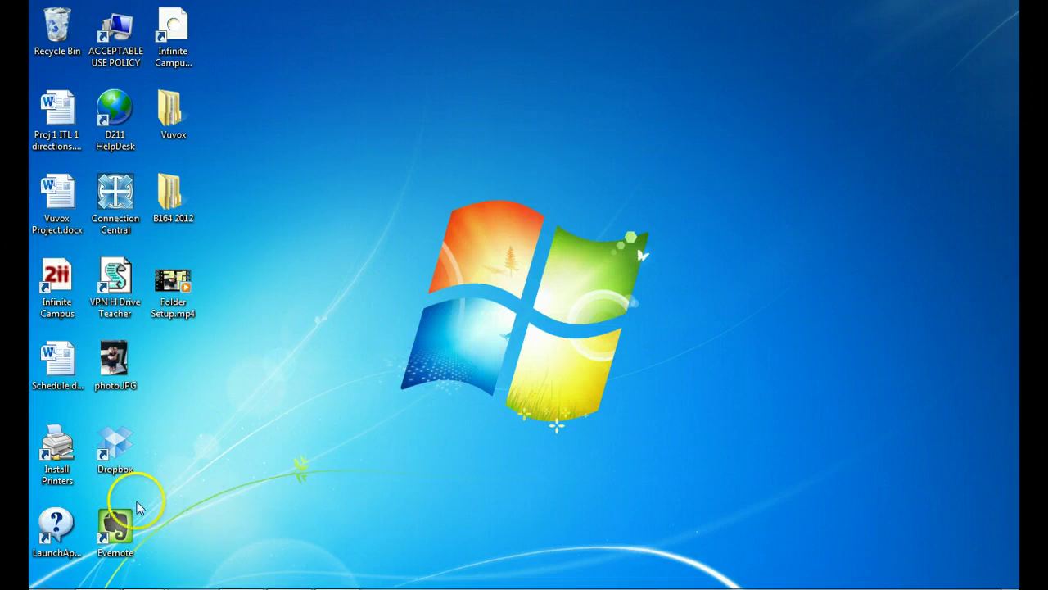
click(32, 583)
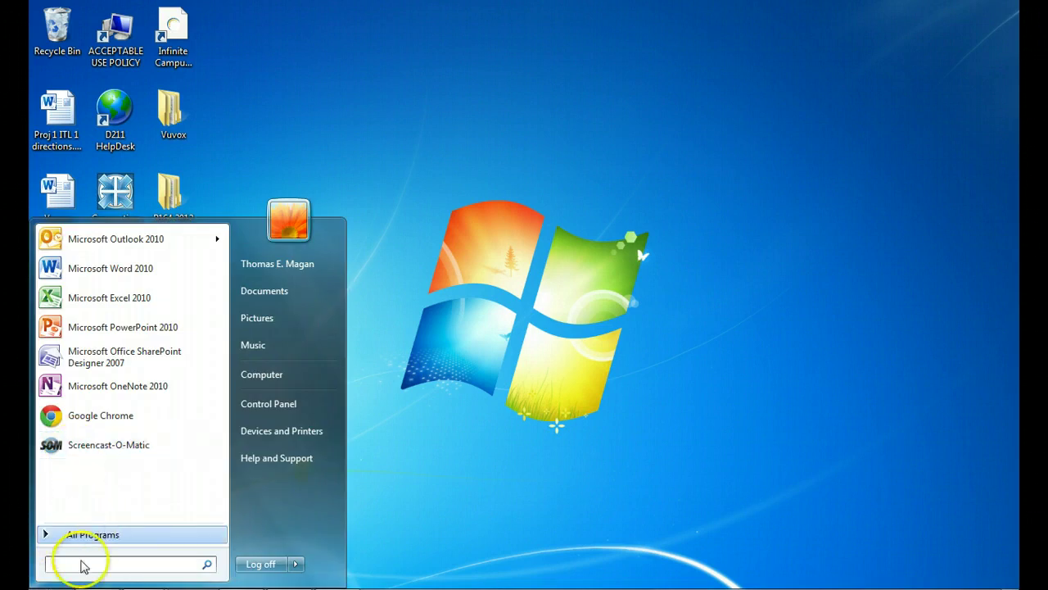
click(105, 531)
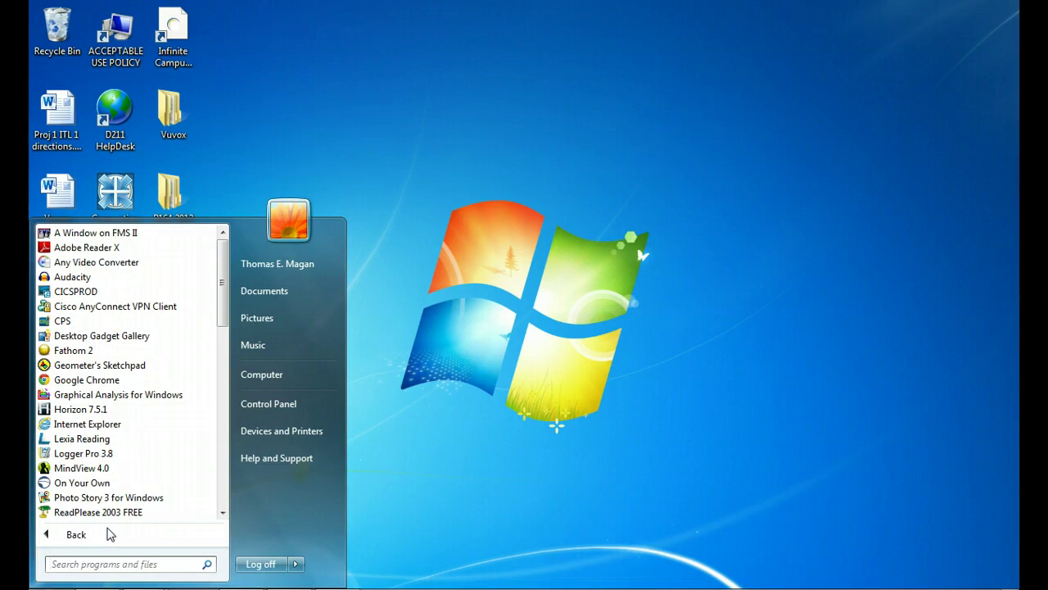
click(124, 263)
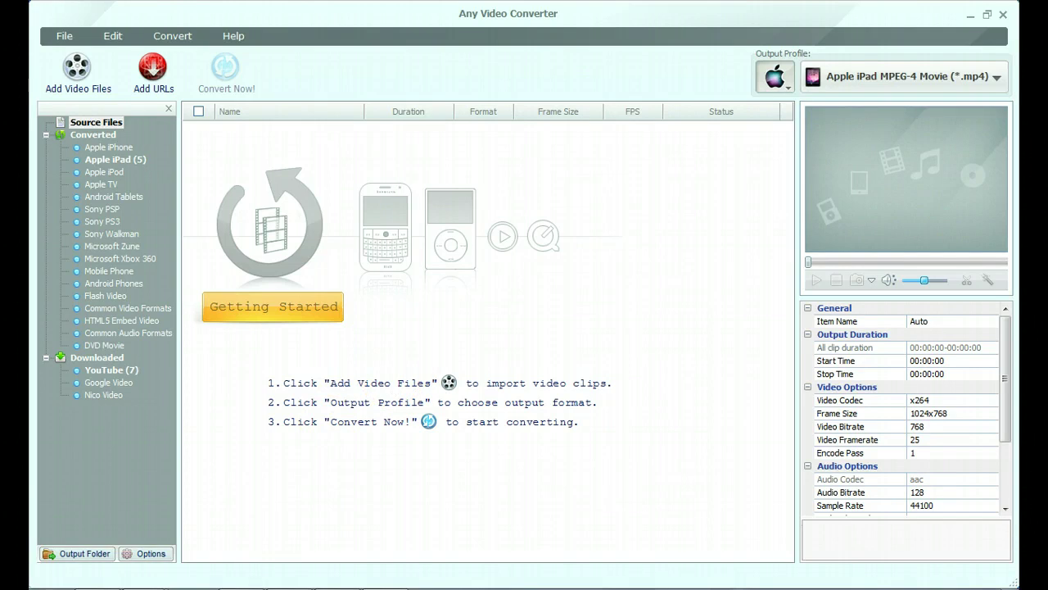
- Switch to Google Chrome, open YouTube in a new tab and search for "steve bartman play"
mouse_move(242, 586)
click(240, 512)
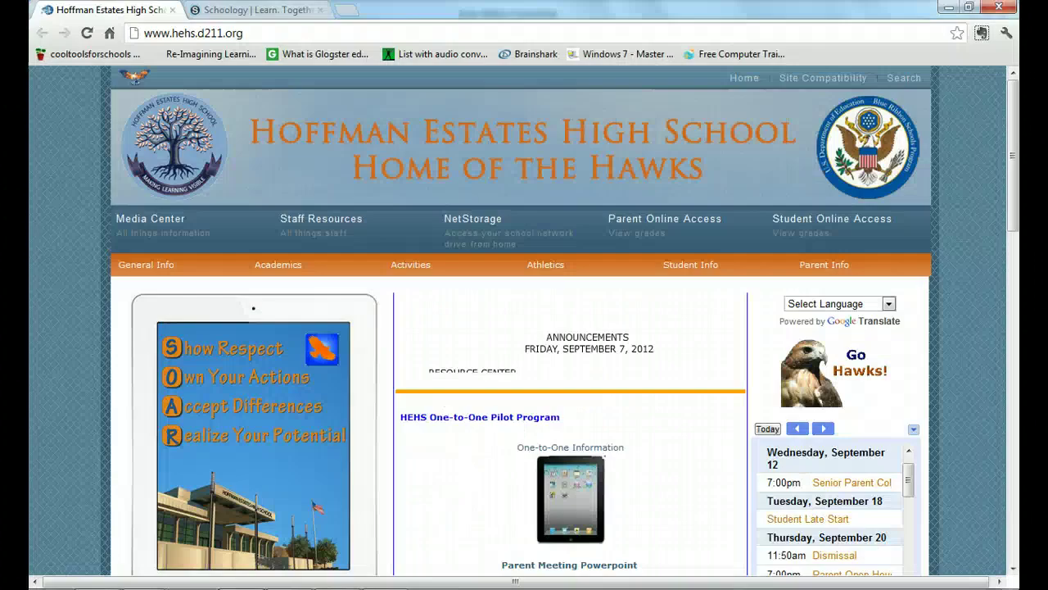
click(346, 9)
text(y)
key(Return)
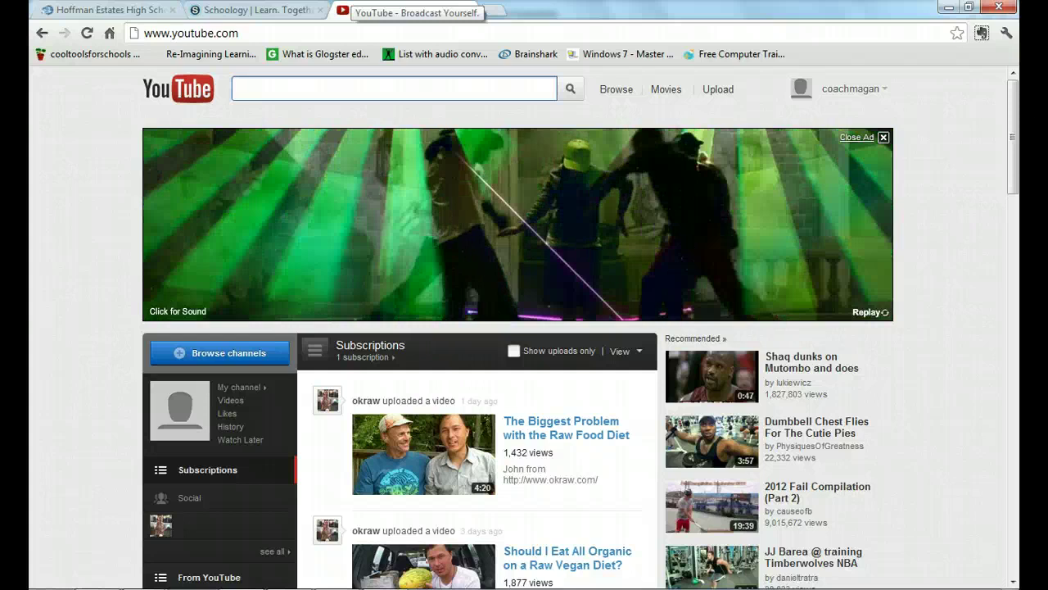
text(steve)
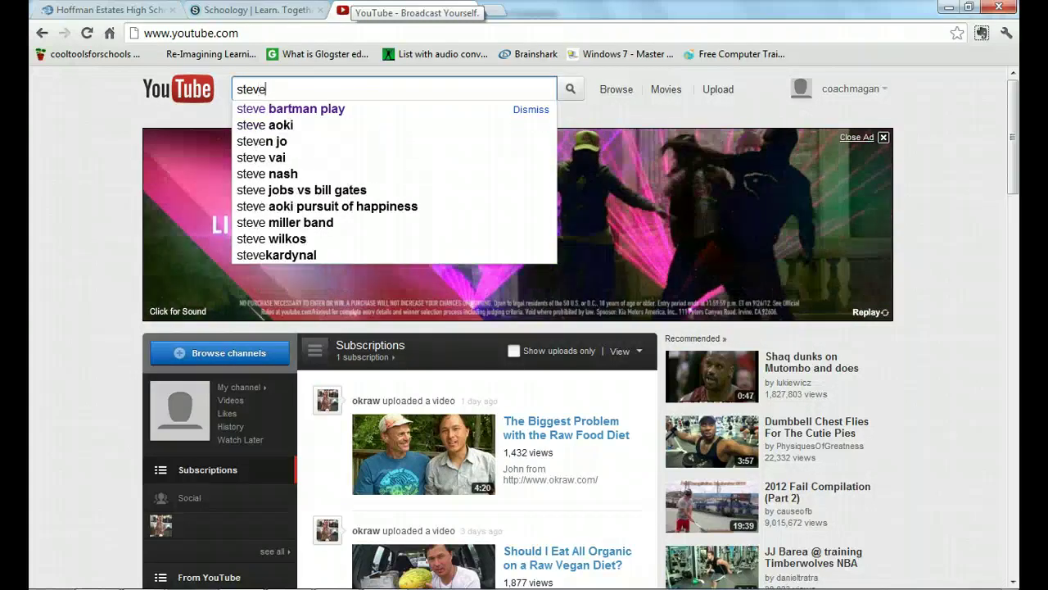
key(Down)
key(Return)
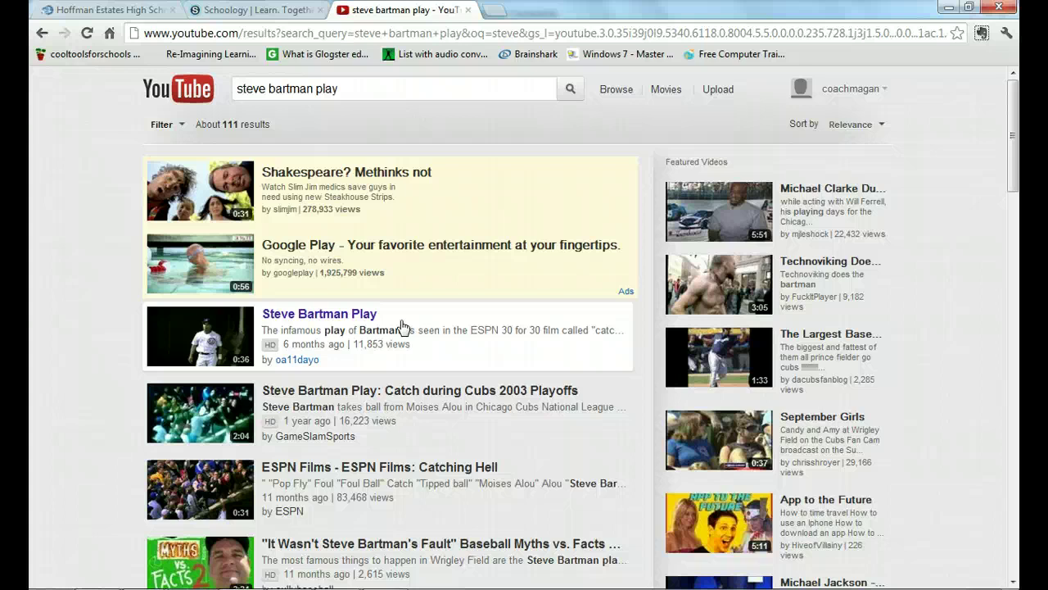
- Open the 0:36 video "Steve Bartman Play", pause it and copy its web address
click(326, 314)
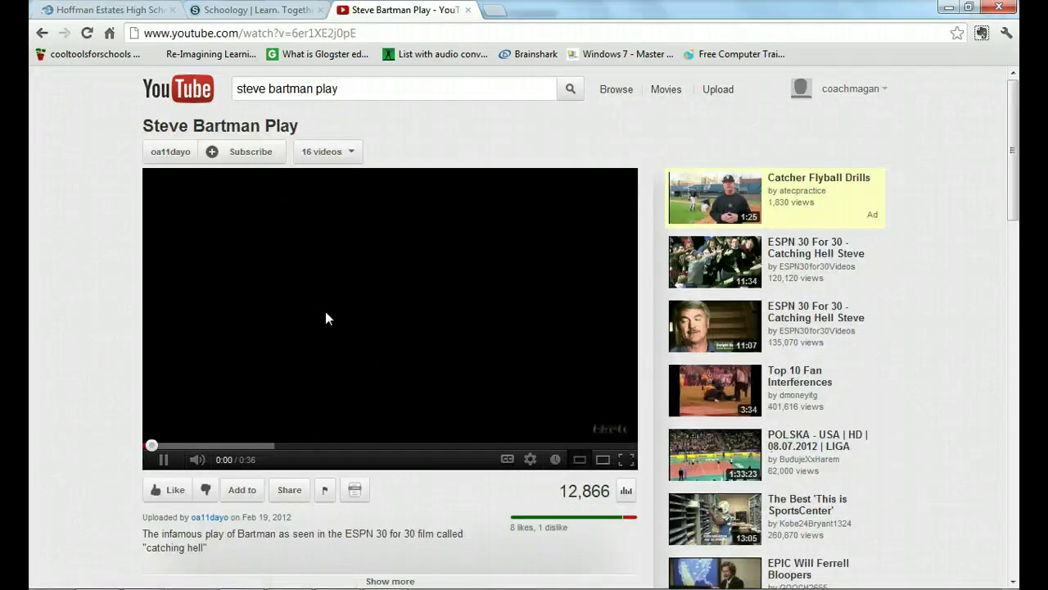
click(163, 459)
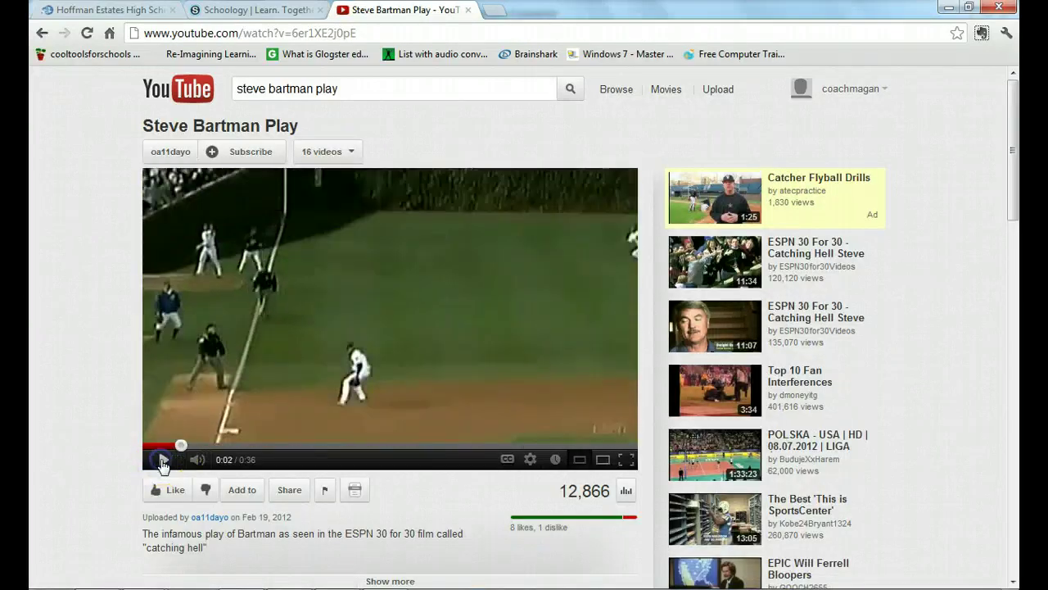
click(284, 33)
key(ctrl+c)
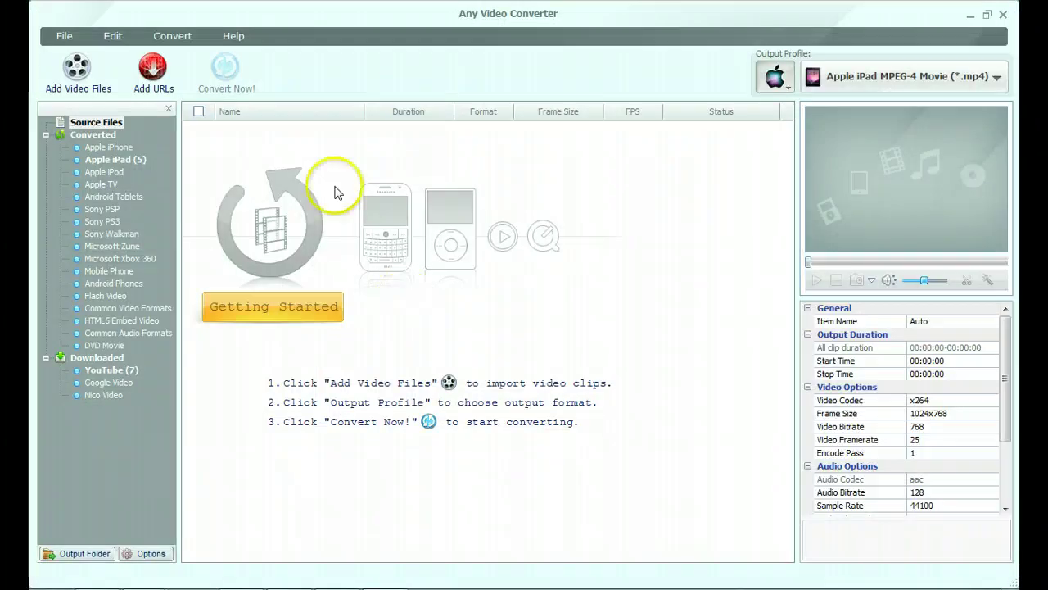
click(152, 80)
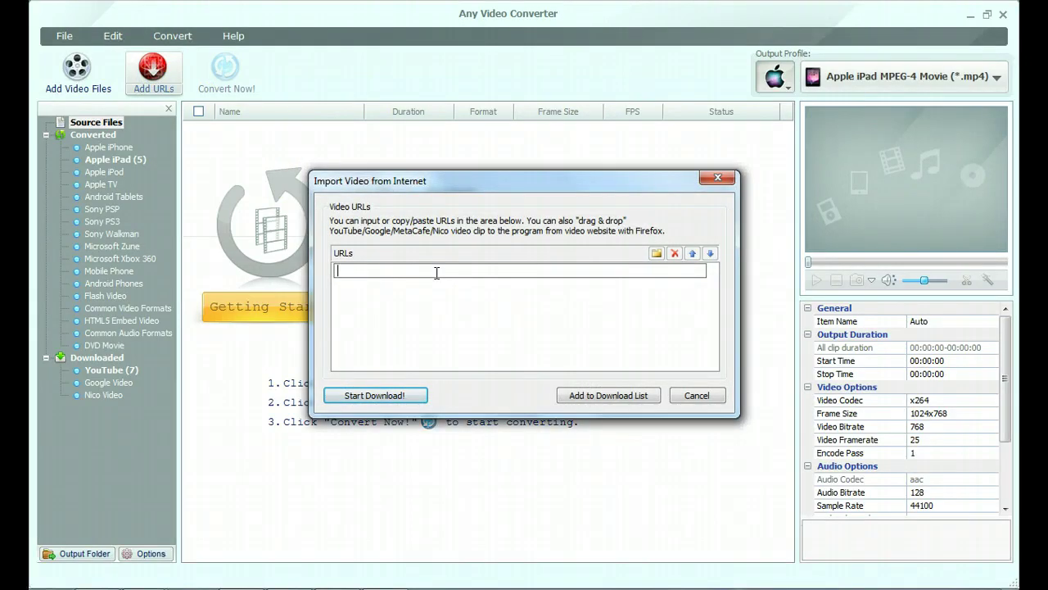
key(ctrl+v)
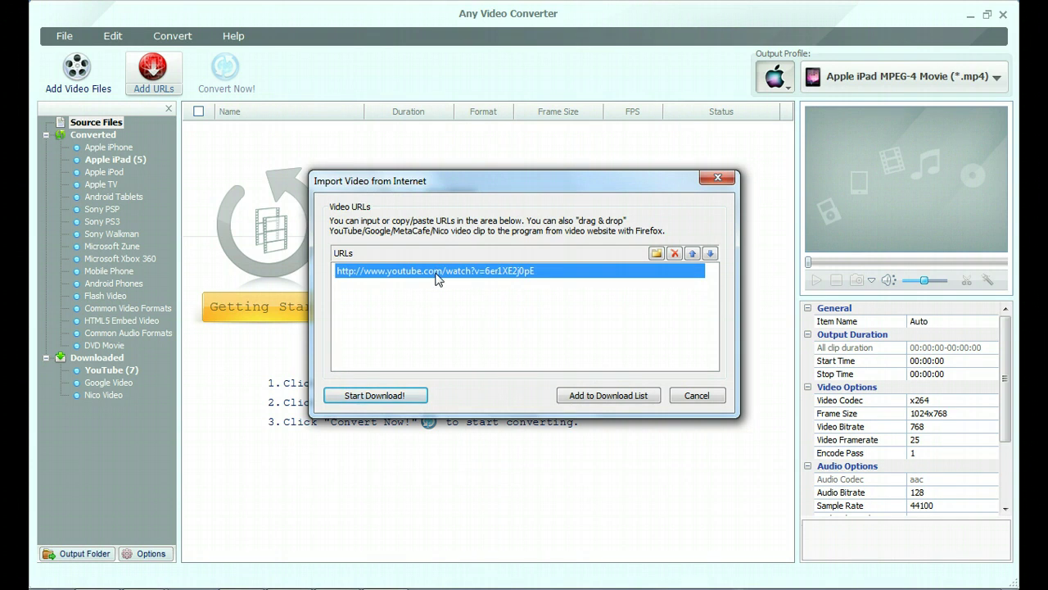
click(452, 293)
click(434, 296)
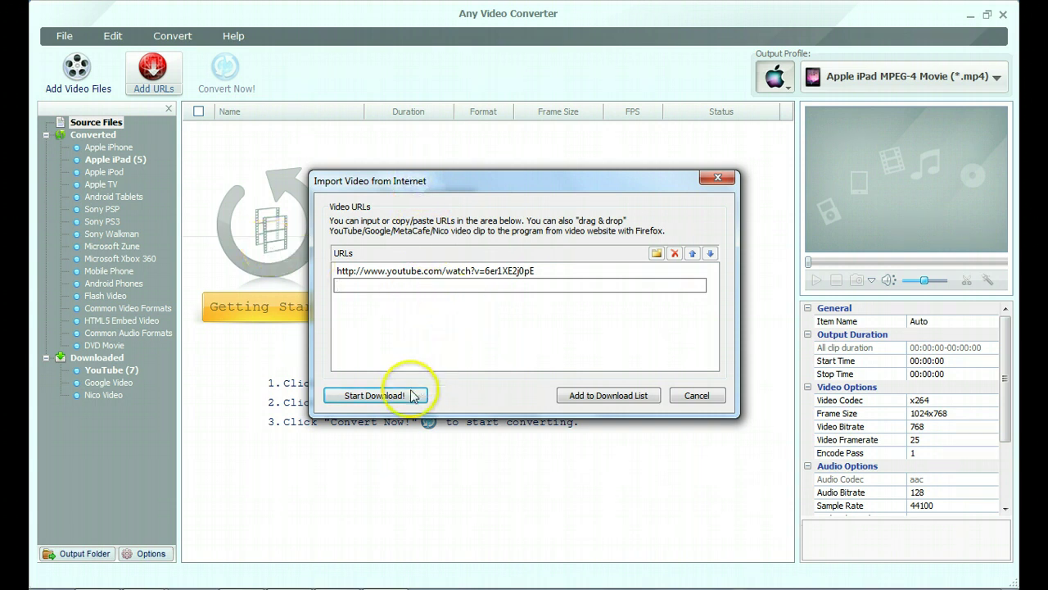
click(697, 395)
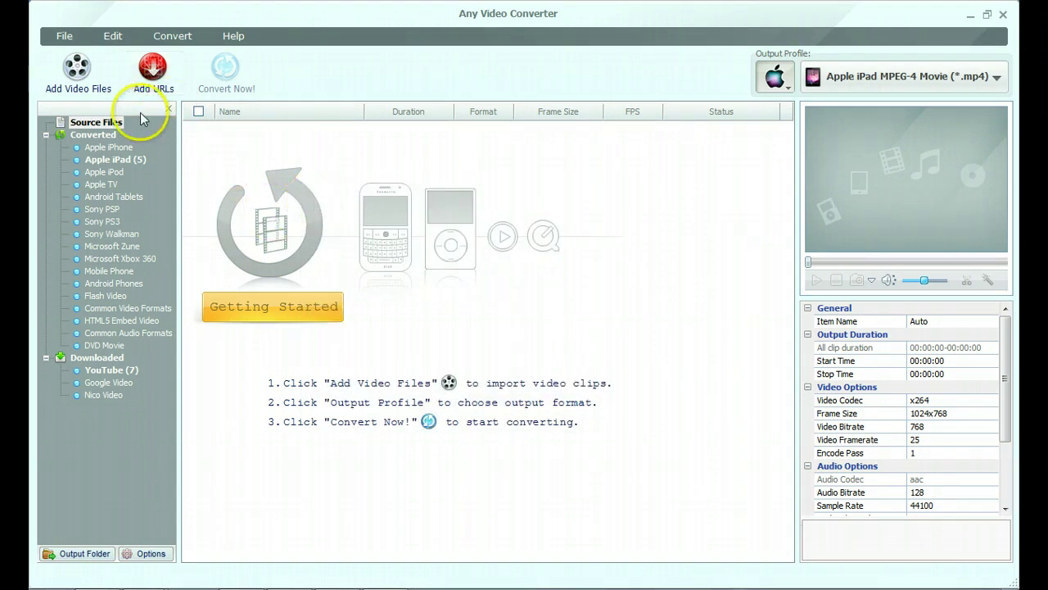
- Check the output folder setting, looking at the Chicago Cubs folder inside Vuvox
click(55, 38)
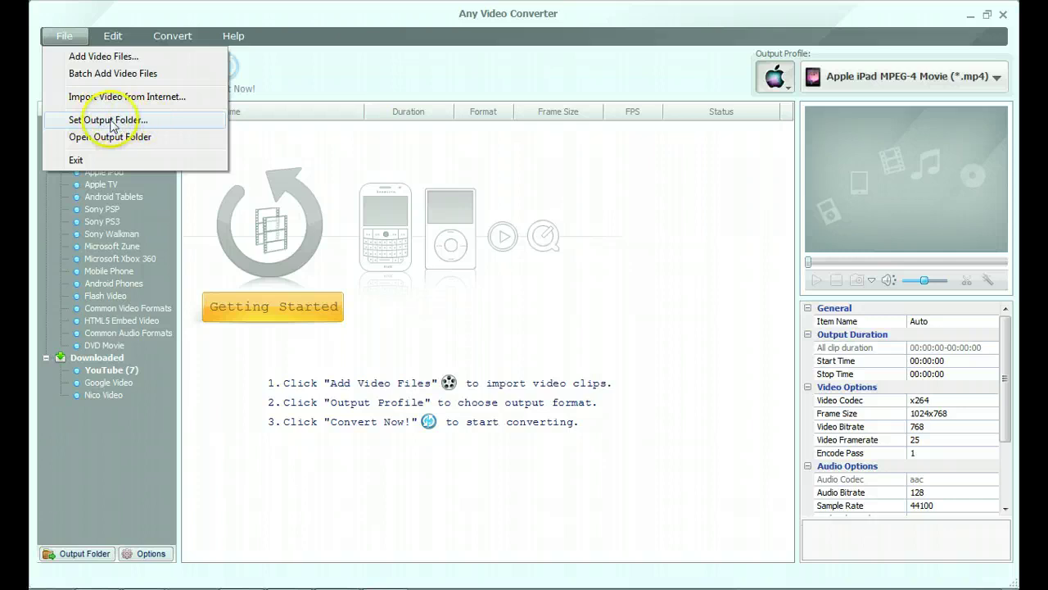
click(86, 121)
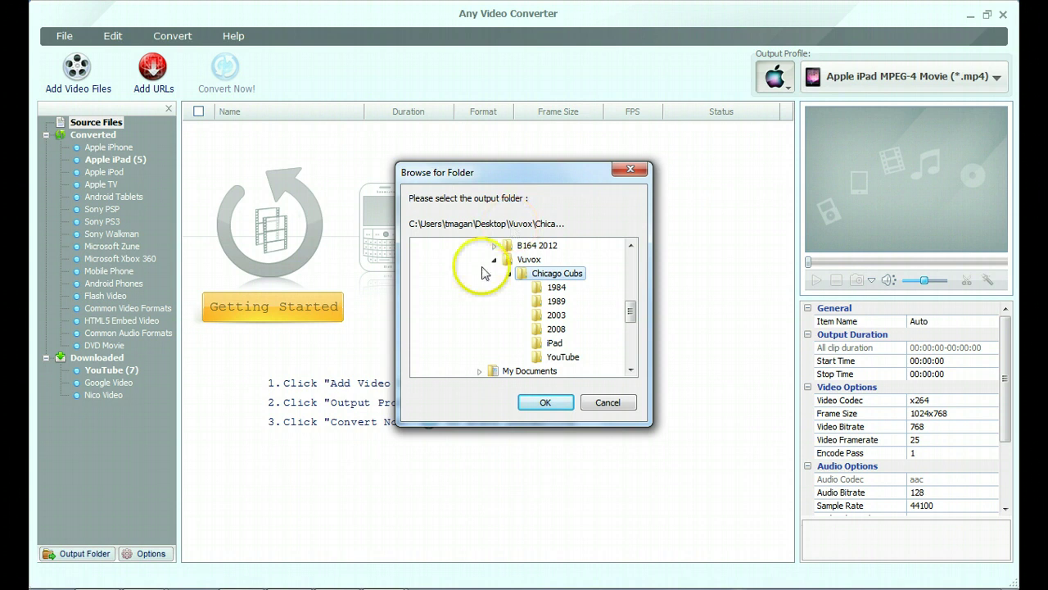
click(537, 279)
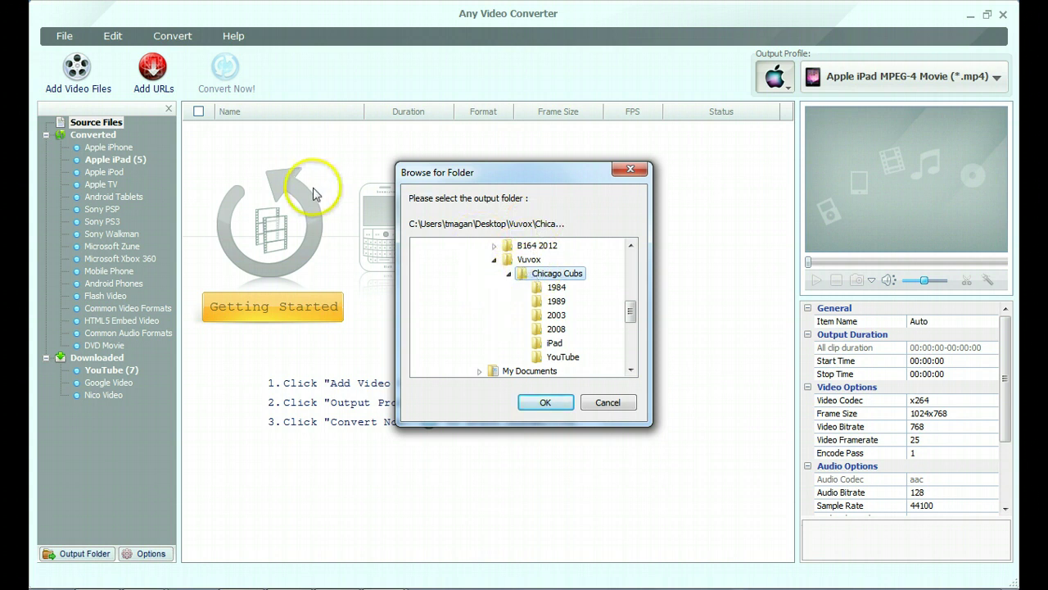
click(605, 404)
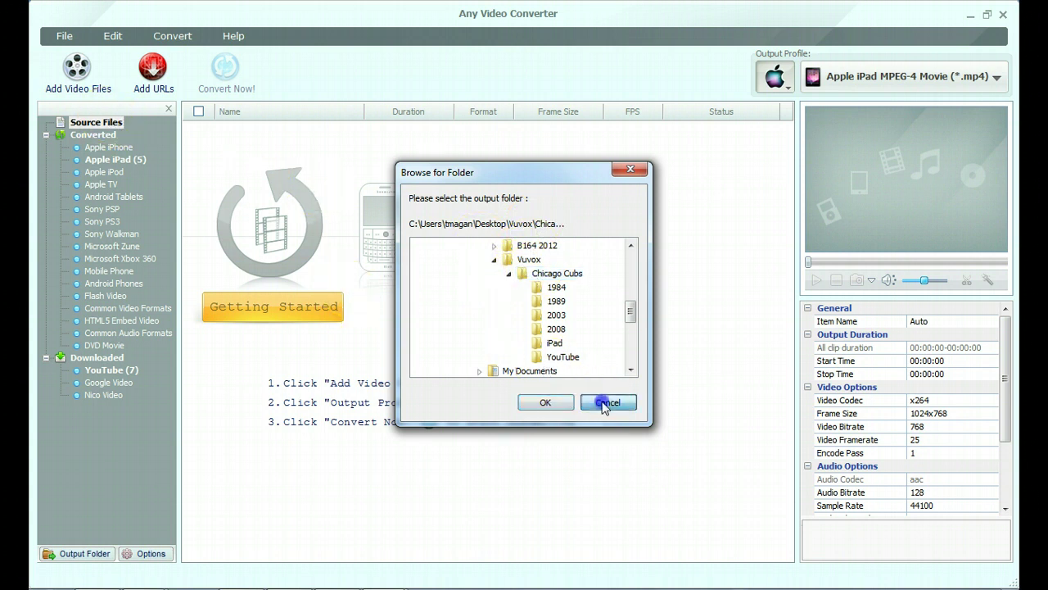
- Import the video from the copied YouTube URL and start its download
click(167, 85)
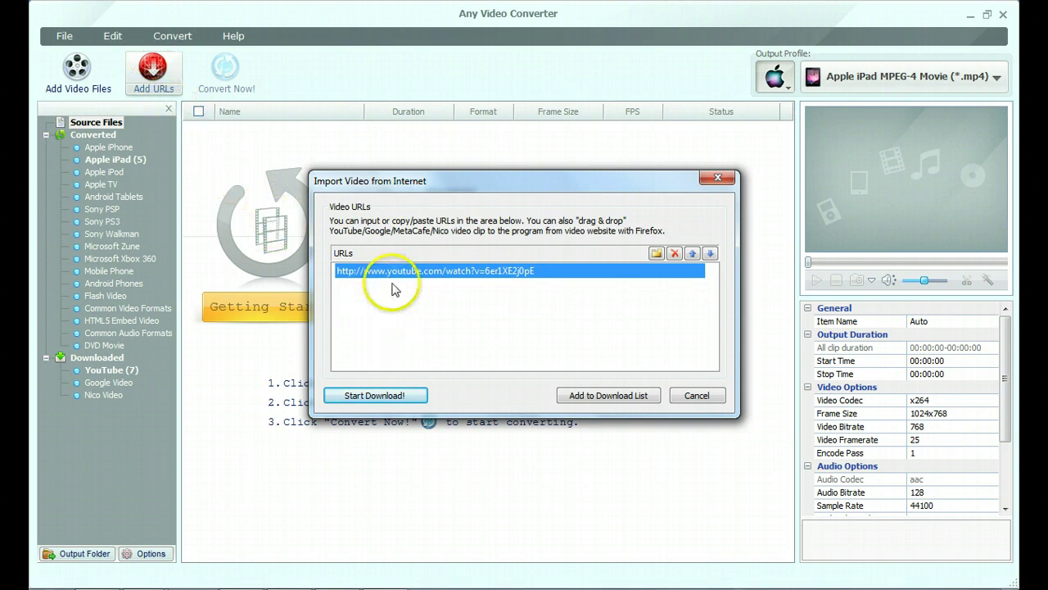
click(415, 400)
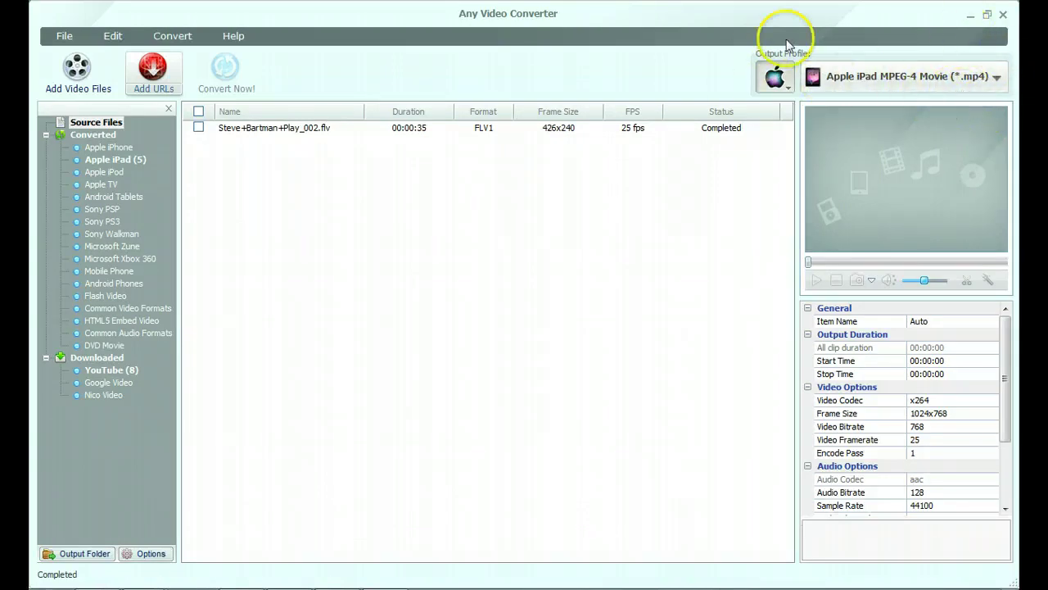
- Try the Customized MP4 Movie (*.mp4) output profile and return to the Apple iPad MPEG-4 Movie (*.mp4) profile
click(786, 85)
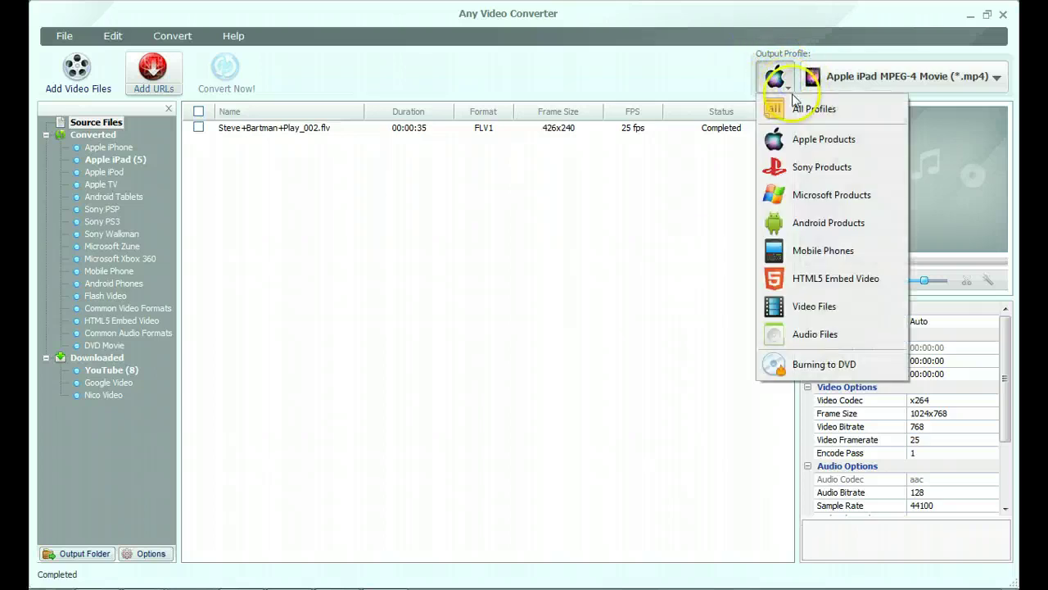
click(819, 316)
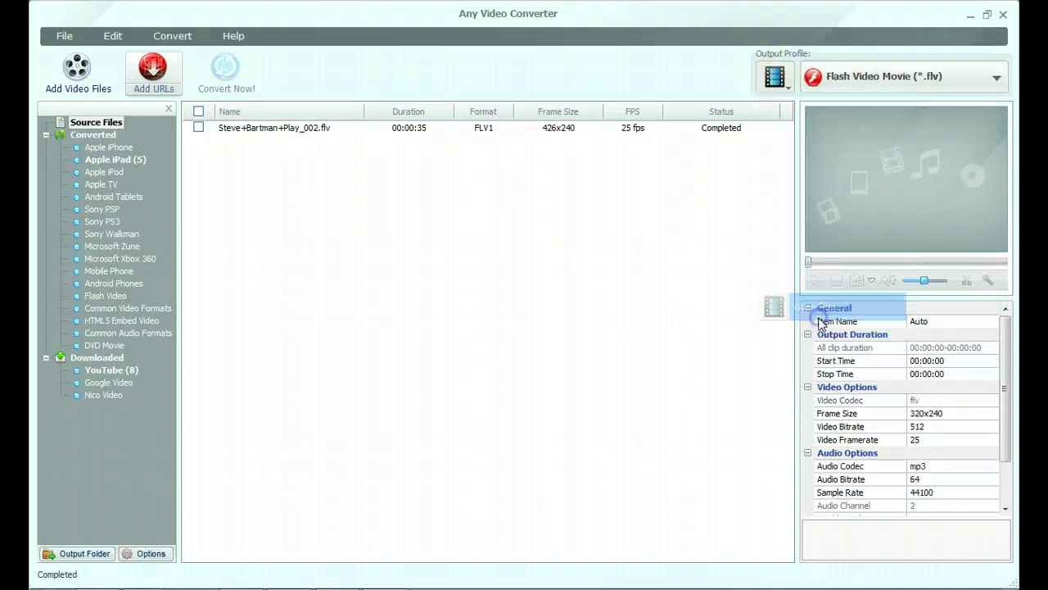
click(923, 77)
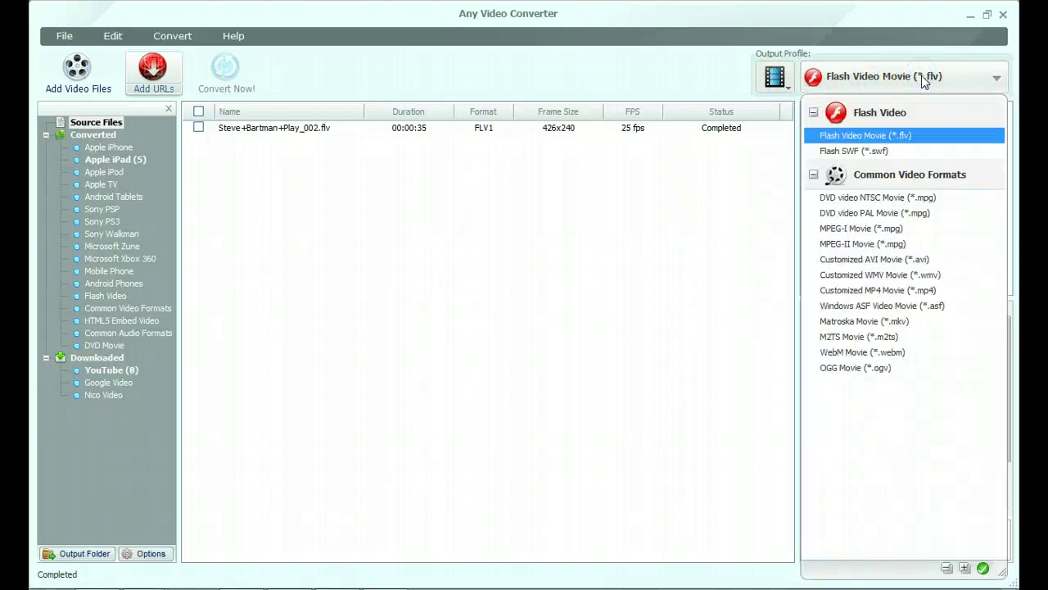
click(935, 155)
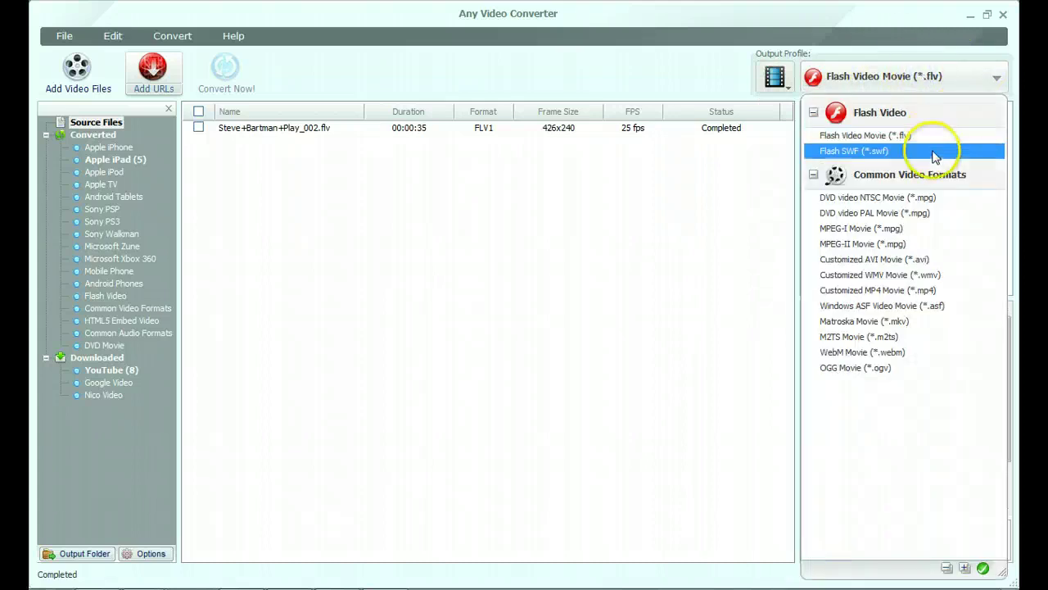
click(894, 290)
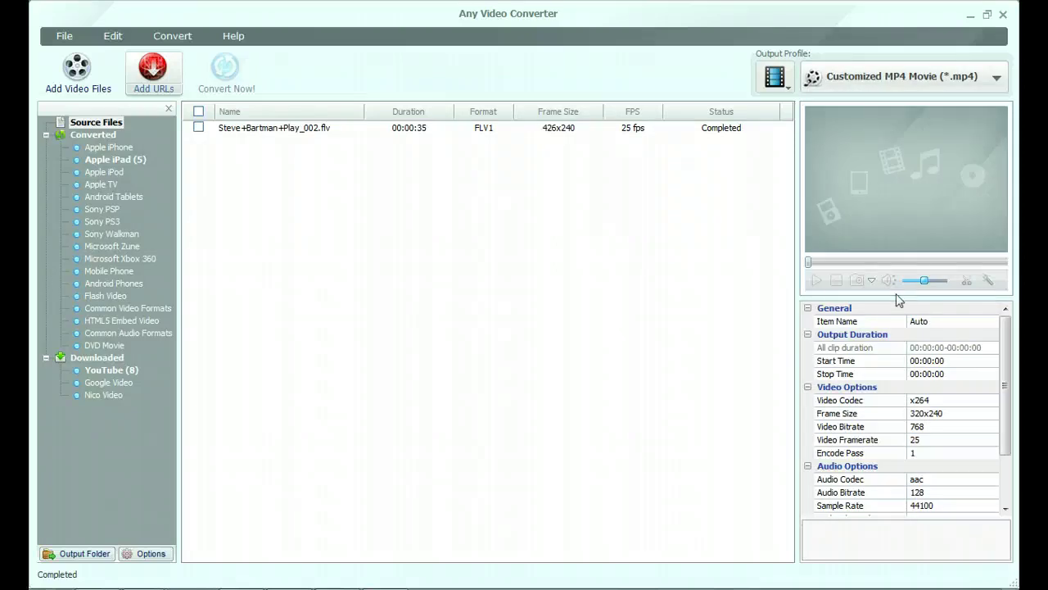
click(784, 85)
click(807, 139)
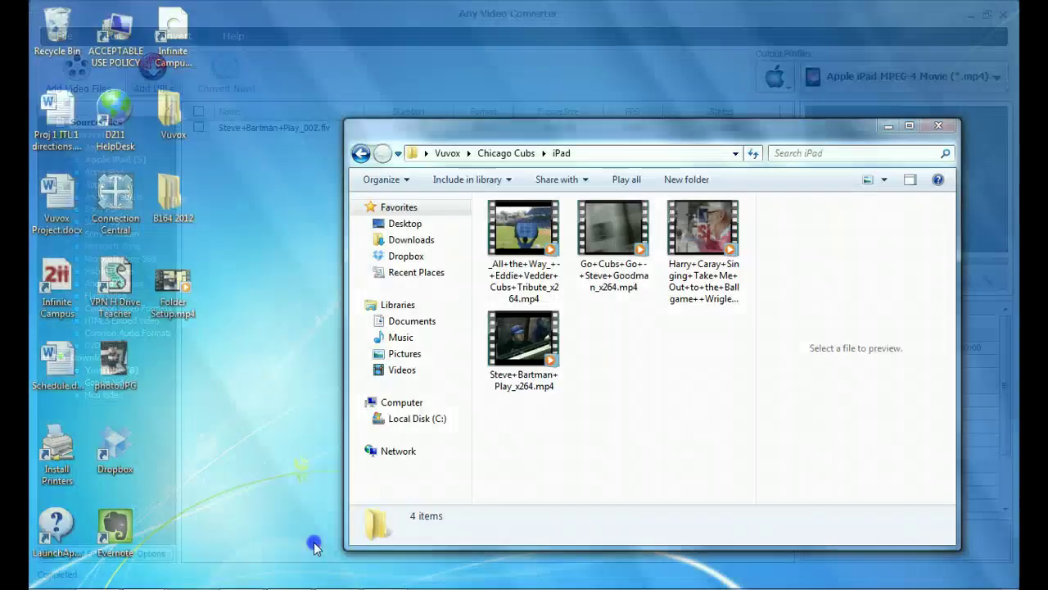
- Switch to Windows Explorer and examine the contents of the Chicago Cubs folder and its iPad subfolder
click(314, 541)
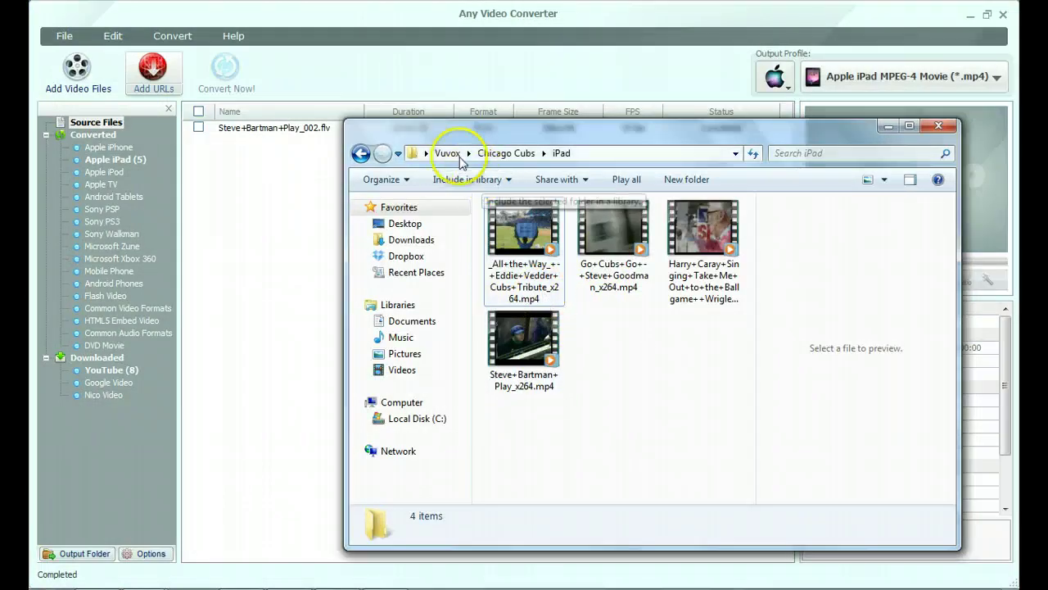
click(481, 155)
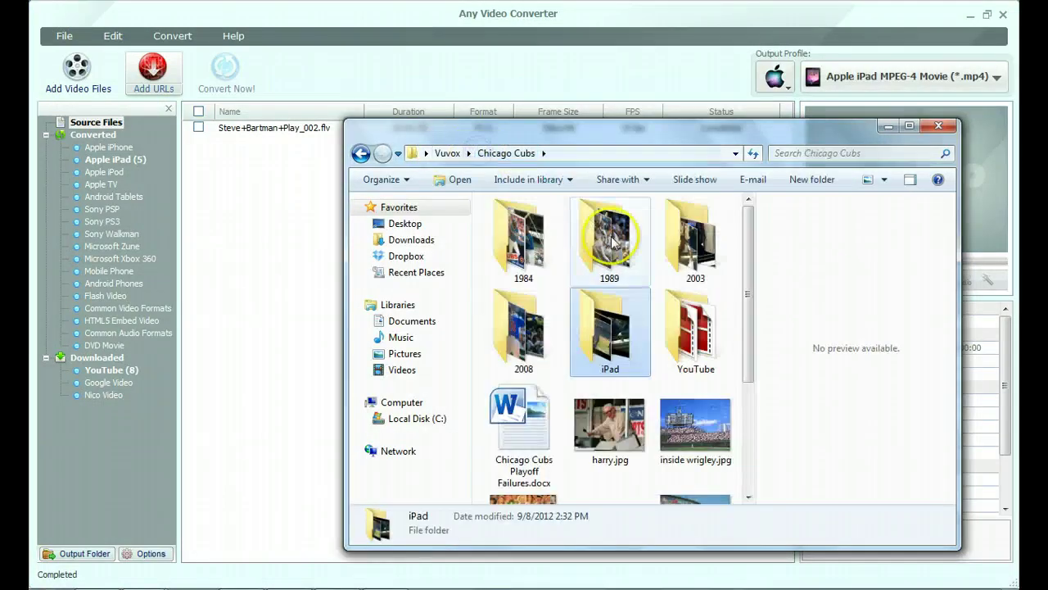
drag(749, 402, 753, 473)
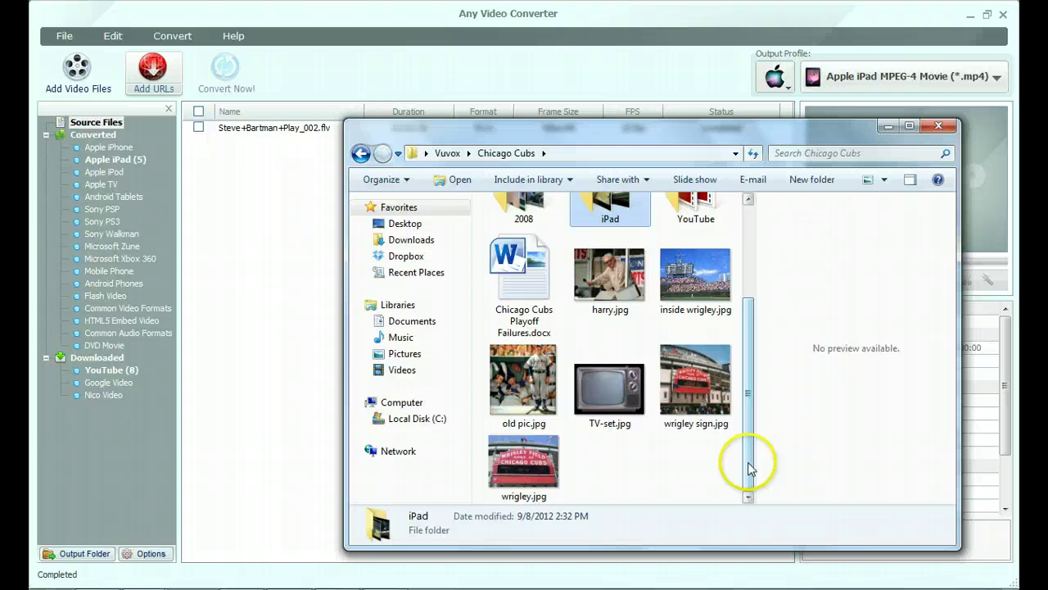
click(747, 199)
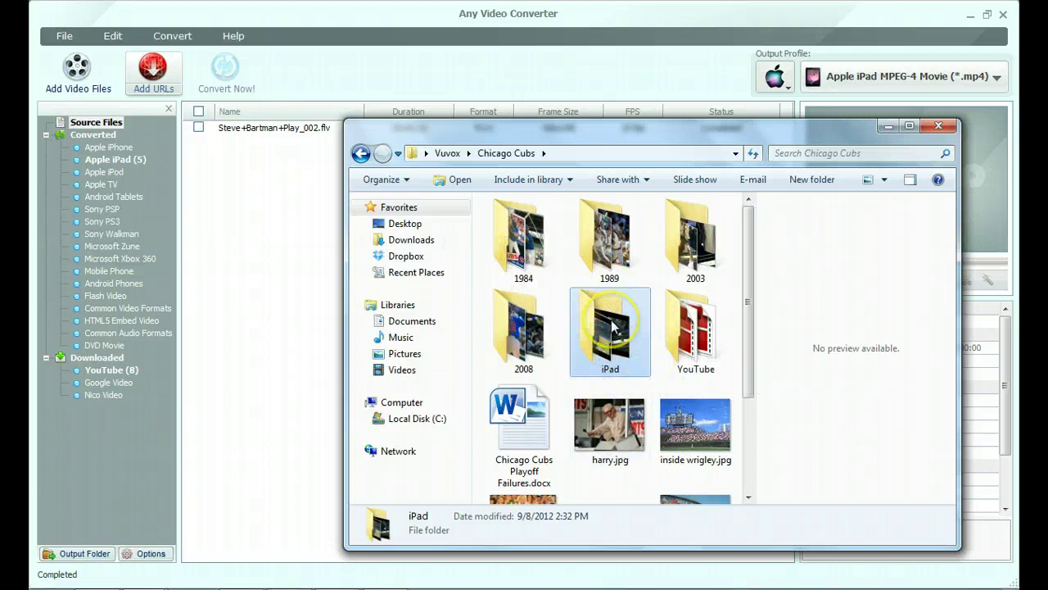
double_click(611, 325)
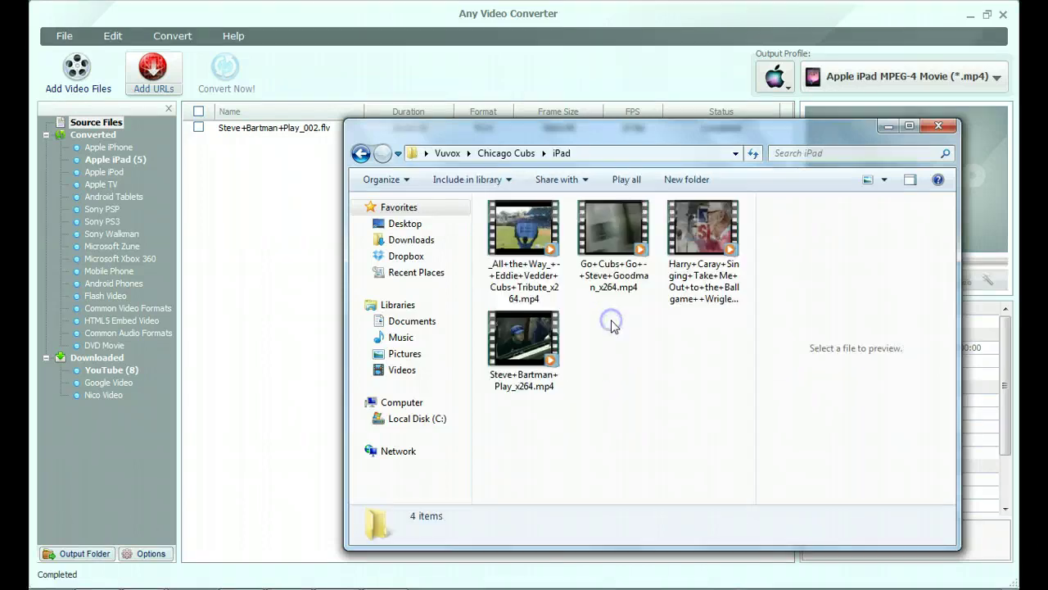
- Open the YouTube subfolder of Chicago Cubs and look for the newly downloaded FLV file
click(359, 153)
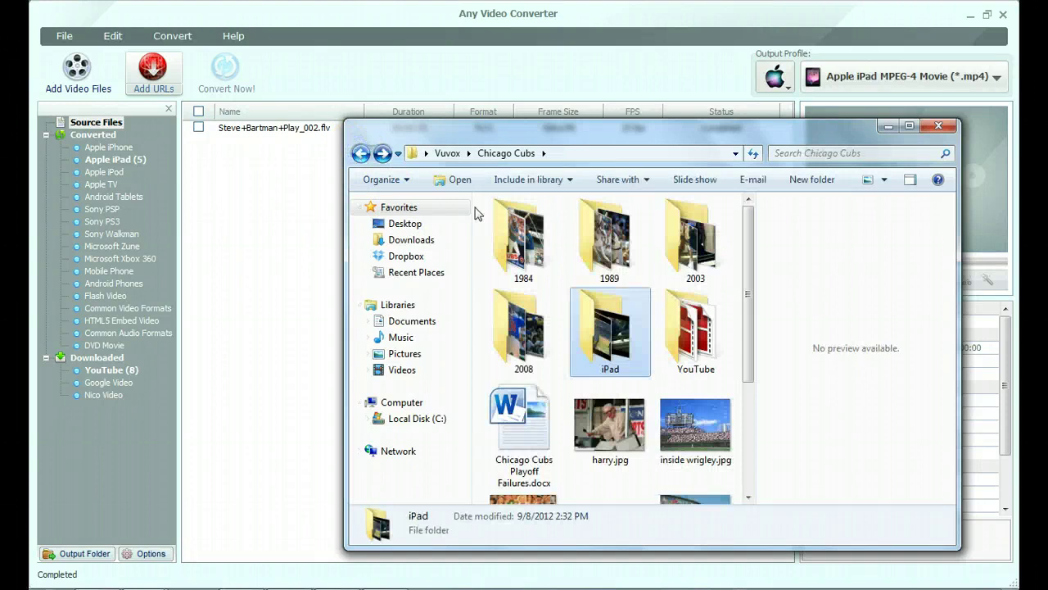
click(693, 332)
double_click(693, 332)
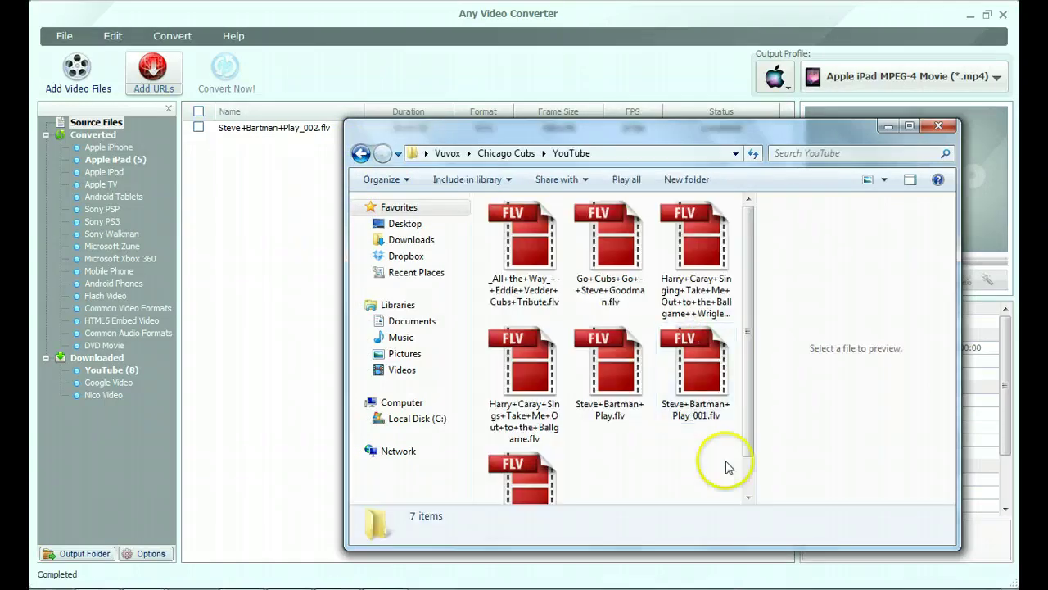
click(747, 498)
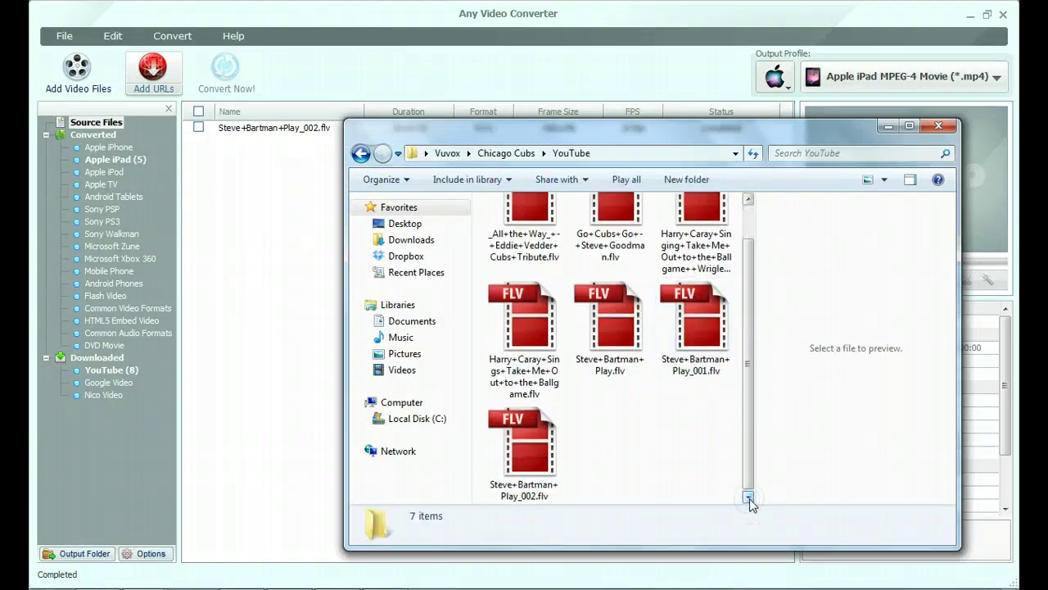
- Return to the parent Vuvox folder and reopen its Chicago Cubs subfolder
scroll(752, 501, up, 1)
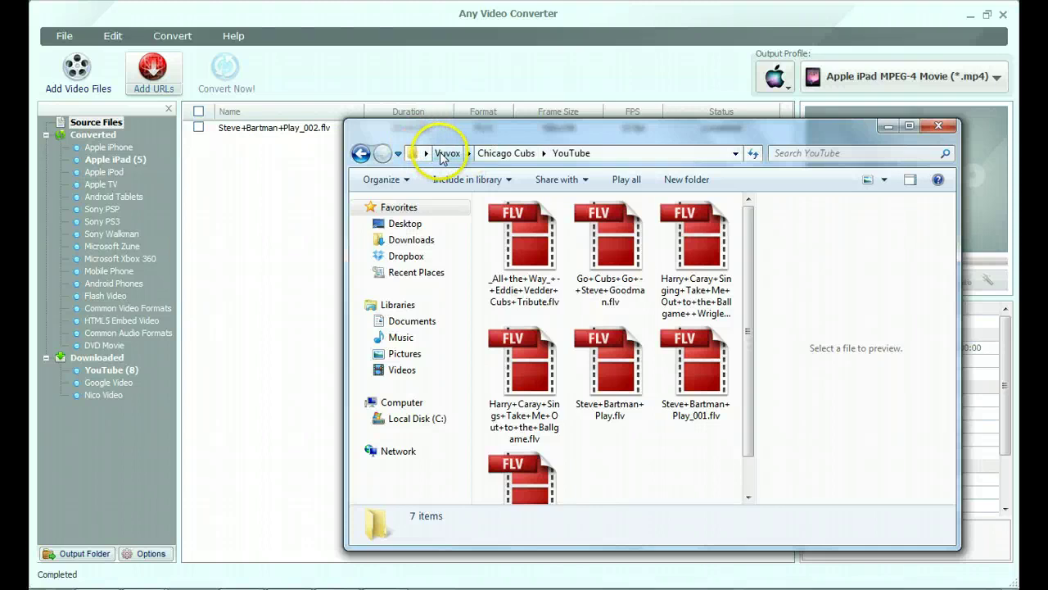
click(447, 153)
click(524, 238)
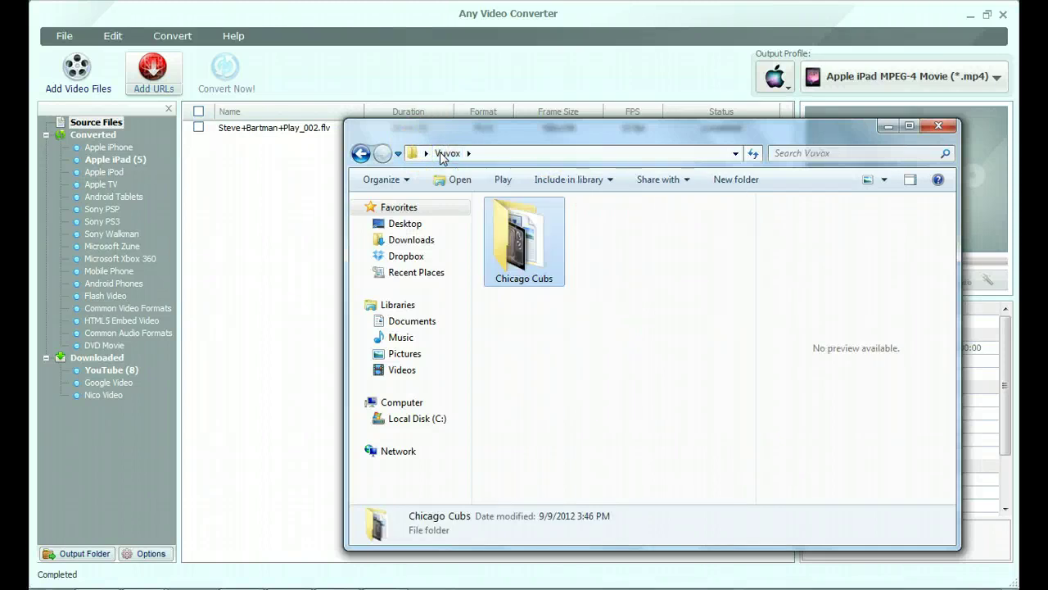
double_click(525, 238)
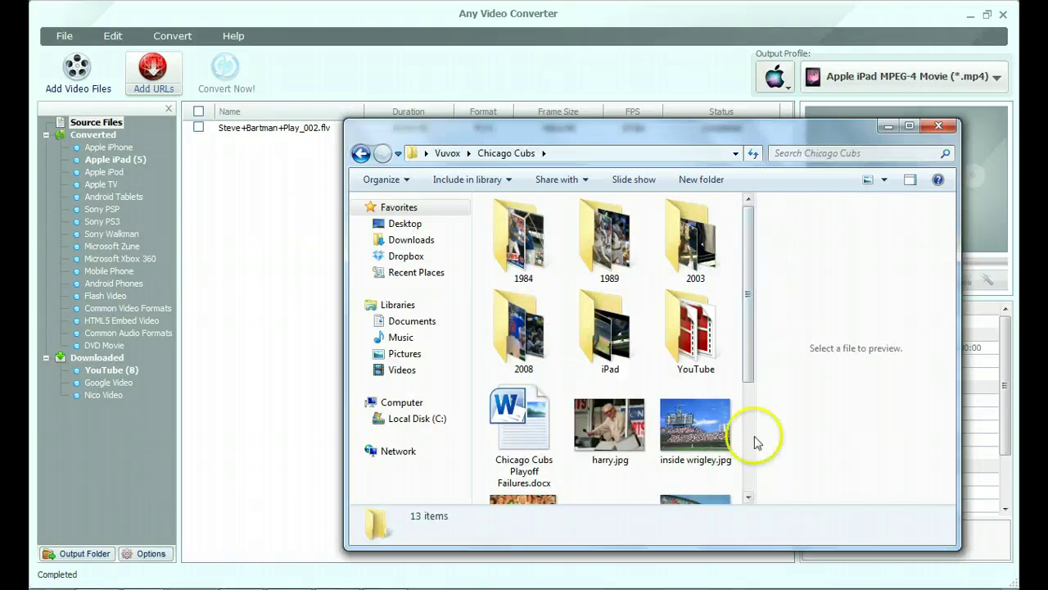
- Look through the subfolders, document and images in the Chicago Cubs folder and point out the iPad subfolder
click(748, 497)
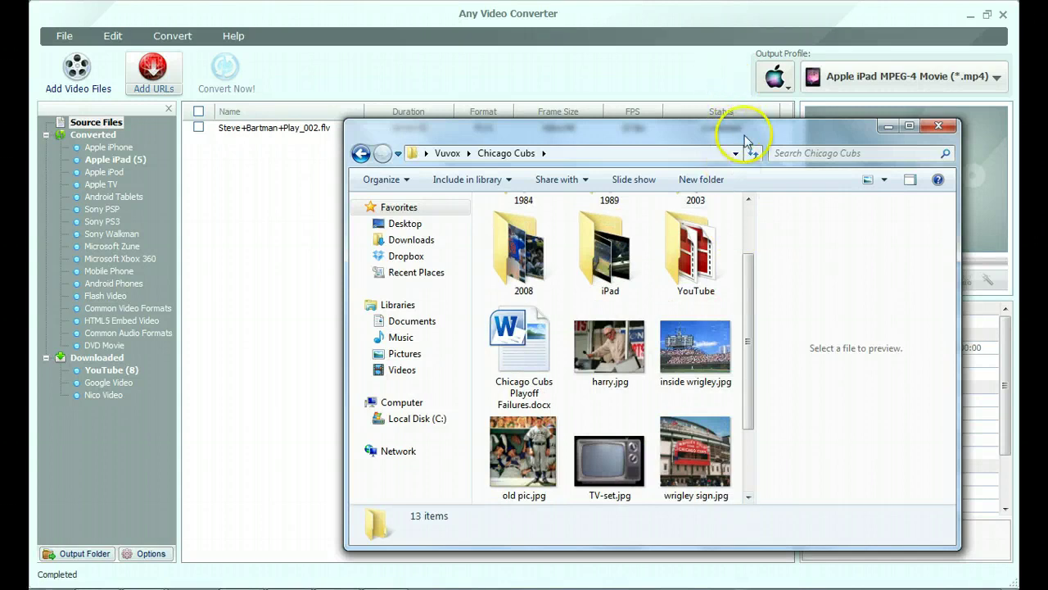
click(748, 223)
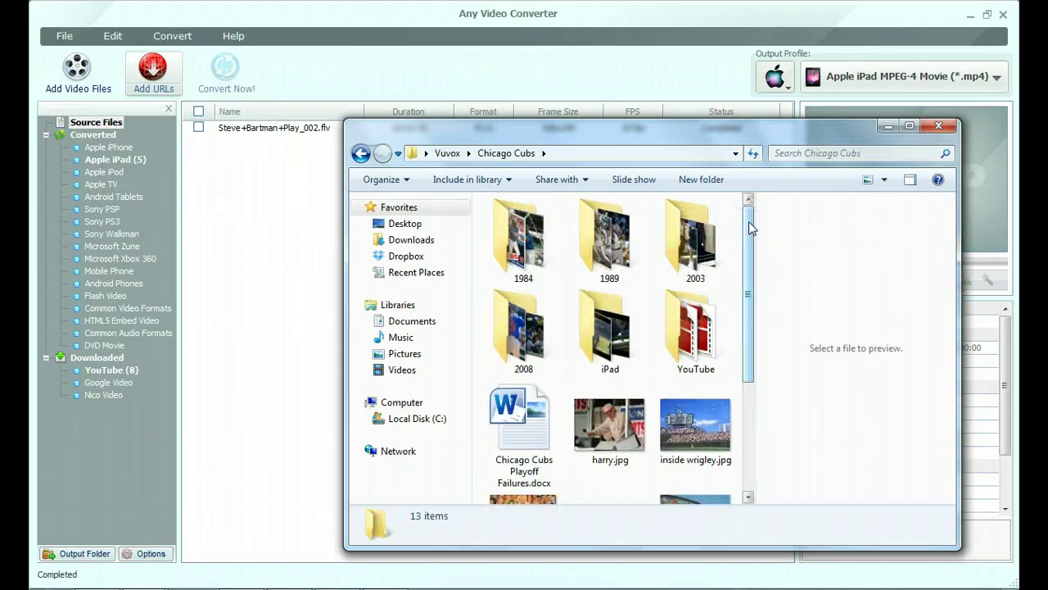
click(611, 311)
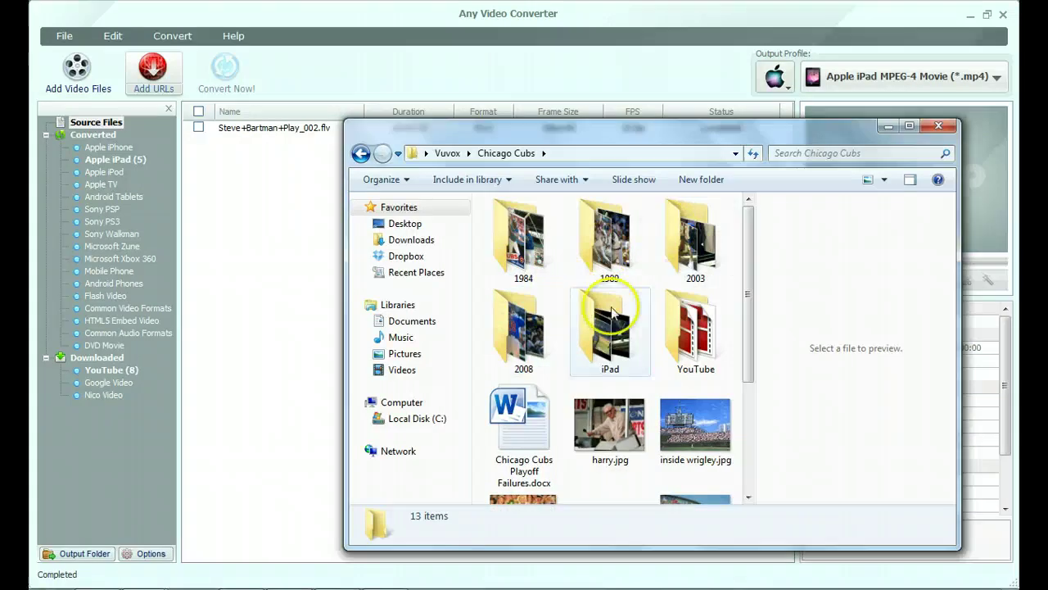